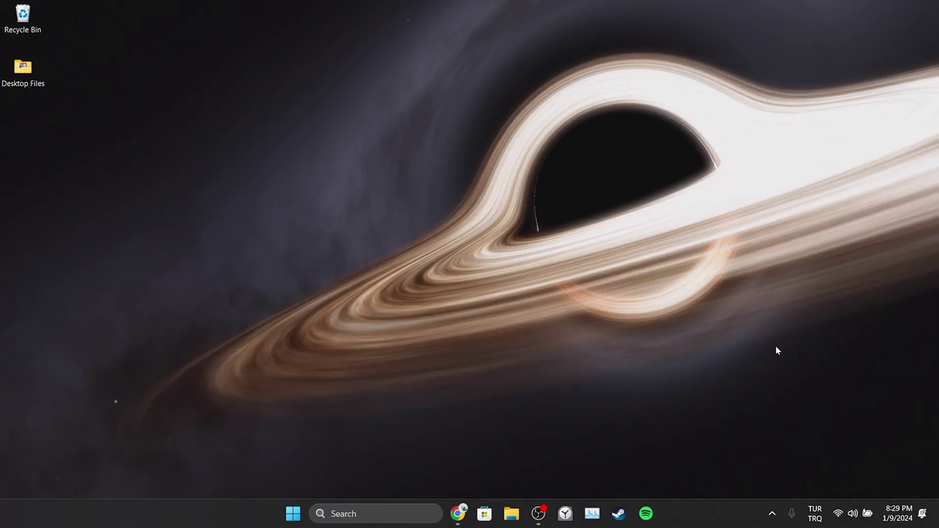
# In Chrome, navigate Settings to Privacy and security's 'See all site data' list
pyautogui.click(458, 513)
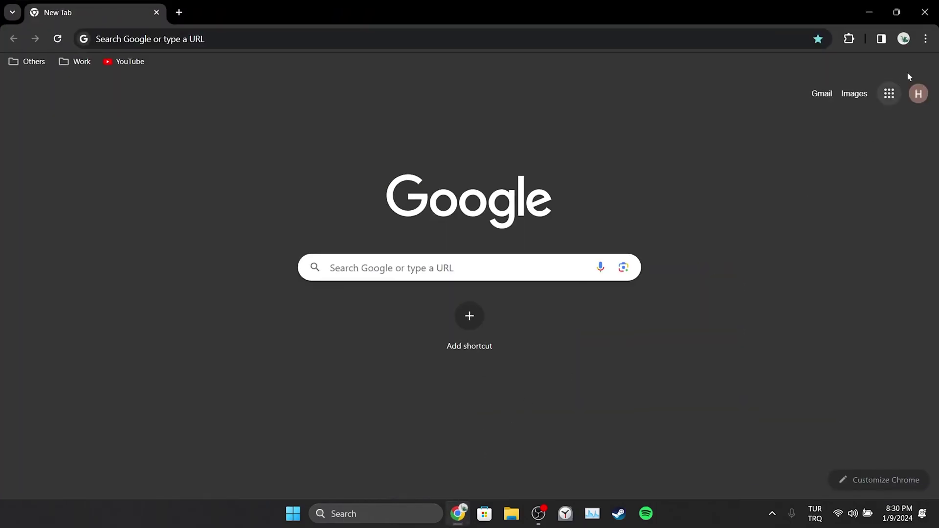
pyautogui.click(925, 40)
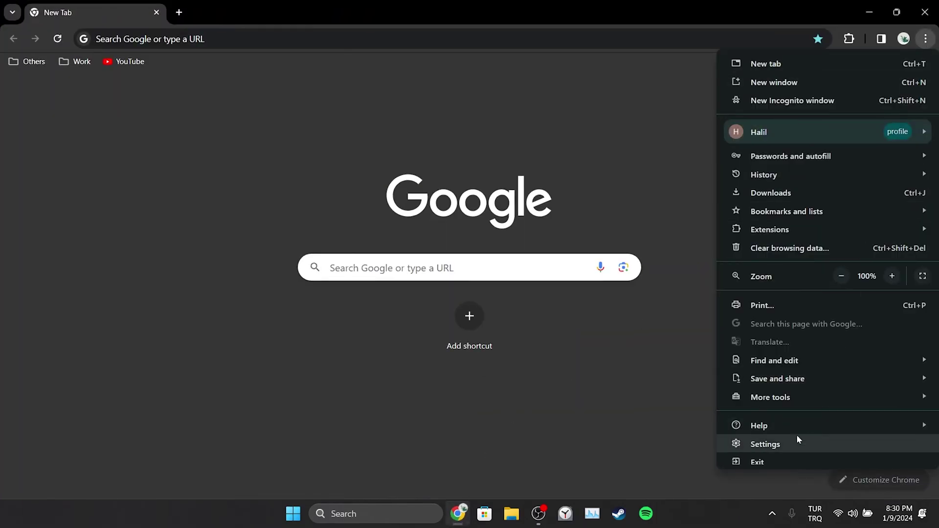
pyautogui.click(763, 444)
pyautogui.click(758, 439)
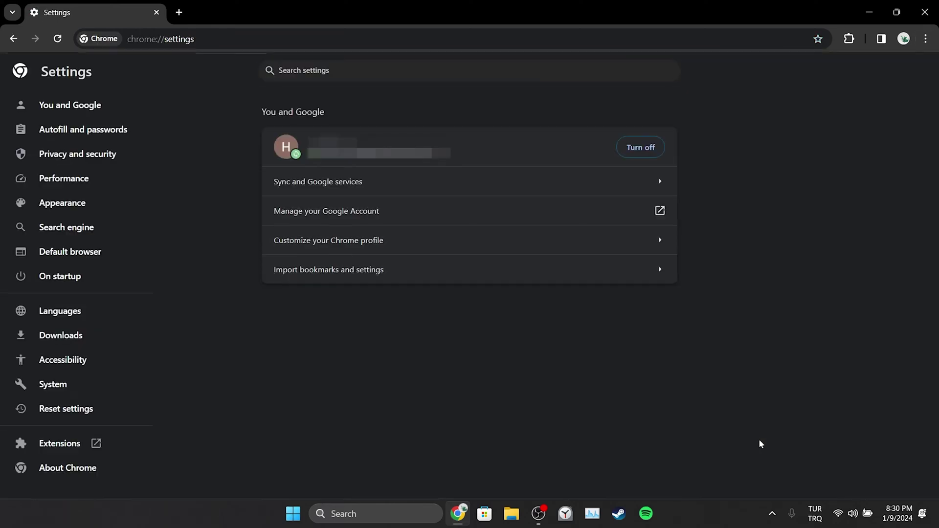
pyautogui.click(69, 162)
pyautogui.scroll(-1, 697, 296)
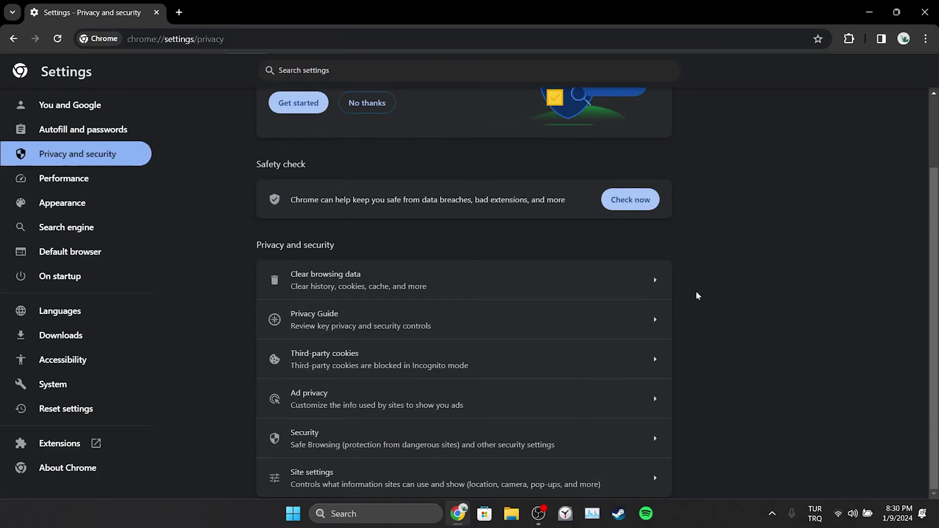
pyautogui.click(321, 360)
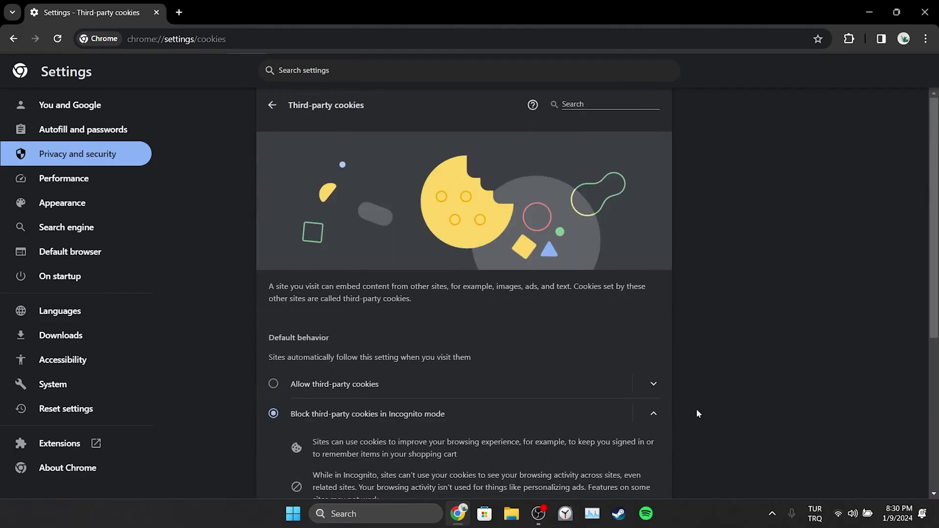
pyautogui.scroll(-3, 696, 409)
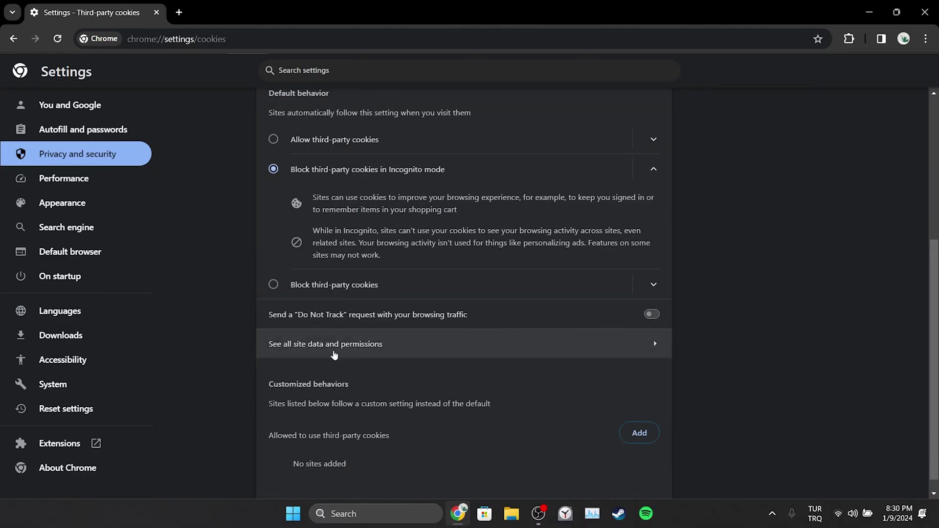
pyautogui.click(330, 356)
# Search the site data for xbox and delete the xbox.com and xboxlive.com entries
pyautogui.click(587, 103)
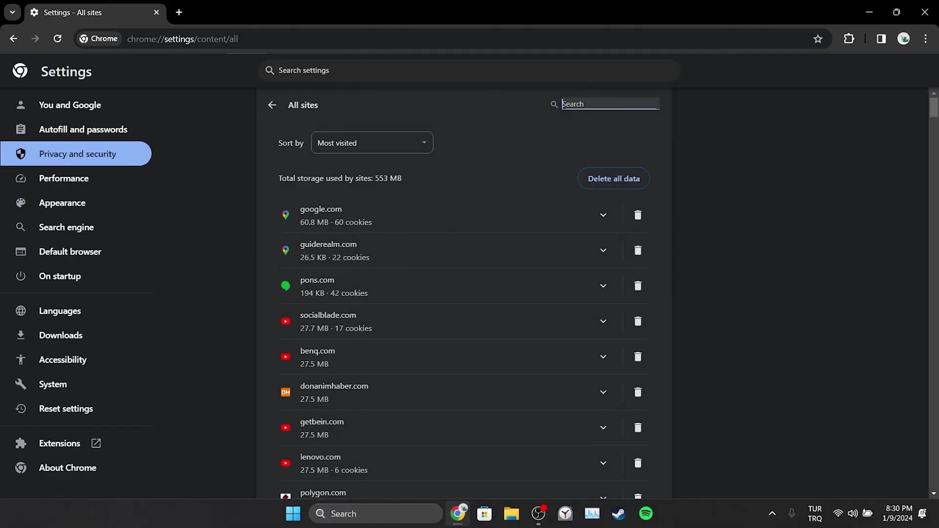
pyautogui.write('xbox')
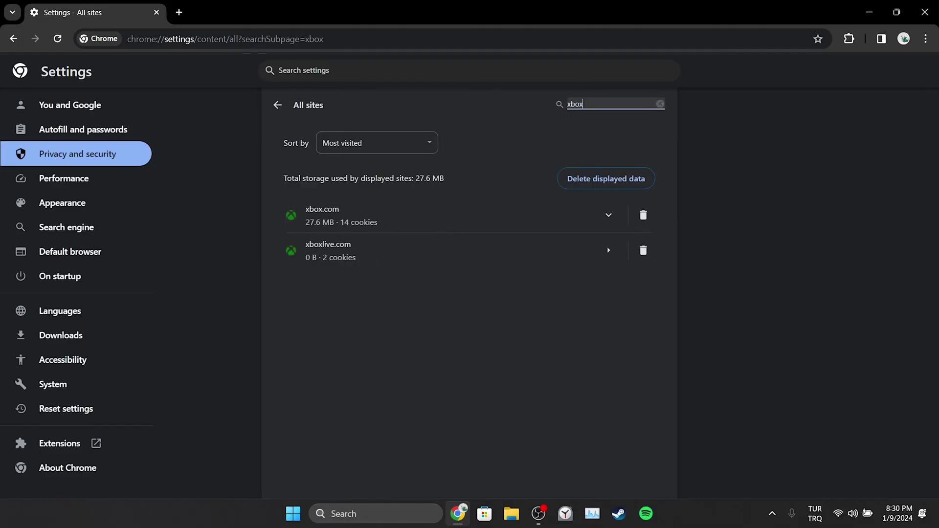
pyautogui.click(643, 215)
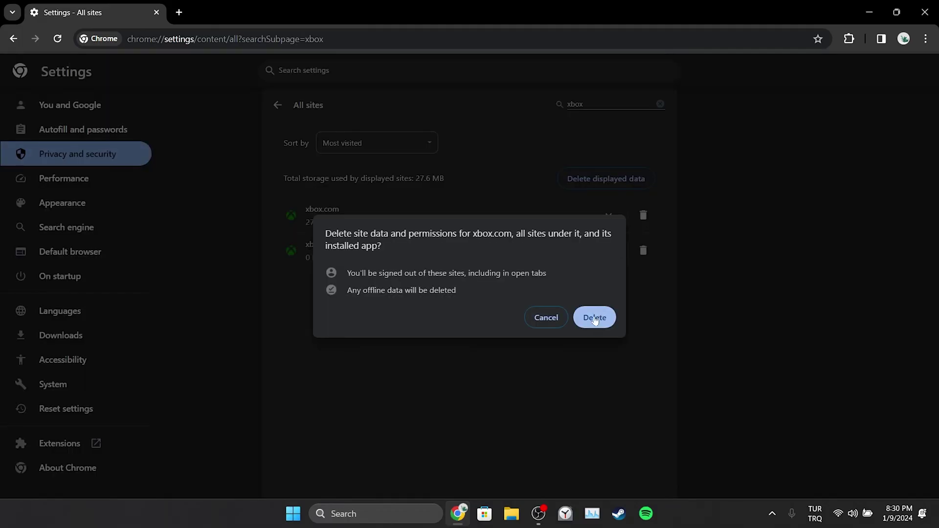
pyautogui.click(594, 318)
pyautogui.click(644, 219)
pyautogui.click(595, 311)
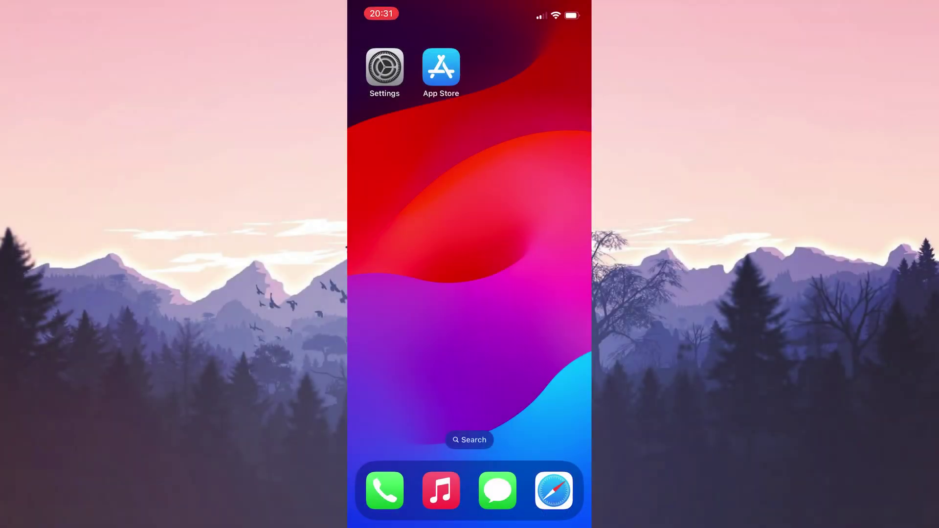
# Go to Settings > General > iPhone Storage > Safari > Website Data on the iPhone
pyautogui.click(385, 68)
pyautogui.scroll(-3, 470, 293)
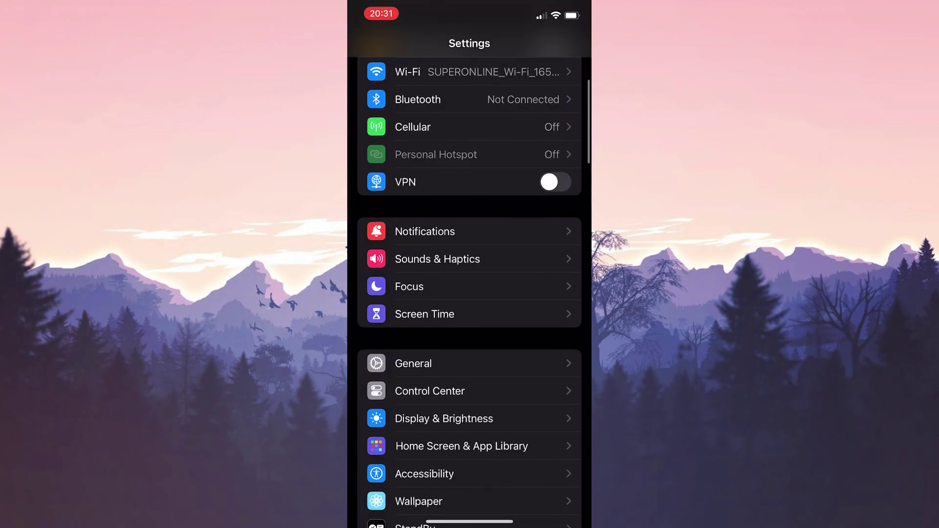
pyautogui.click(414, 364)
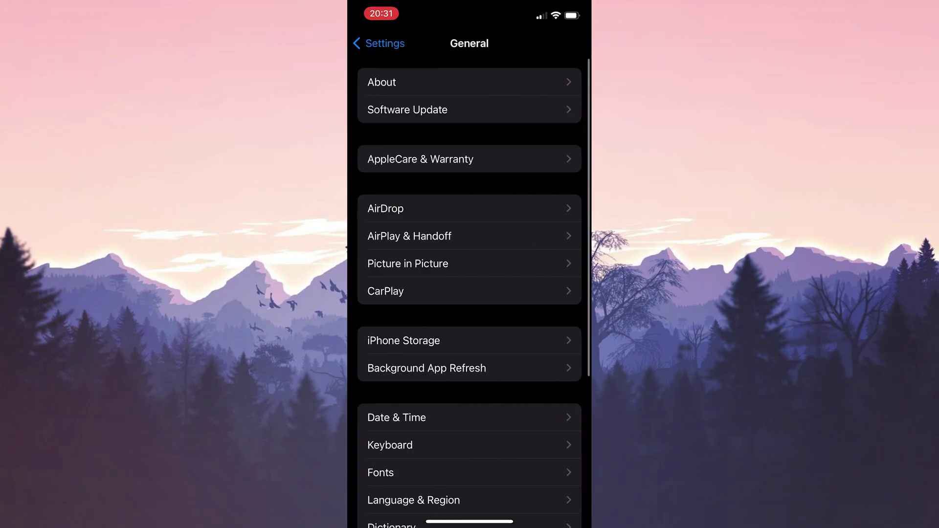
pyautogui.click(403, 341)
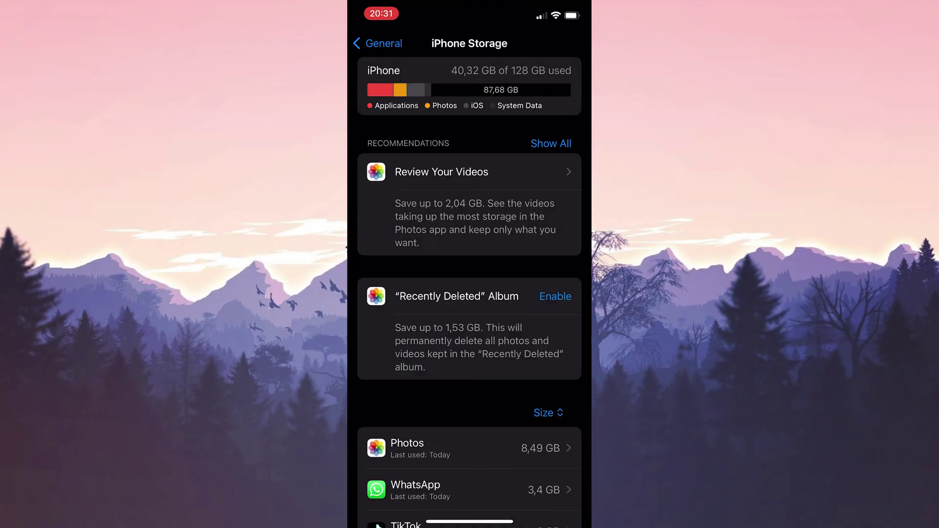
pyautogui.scroll(-5, 469, 293)
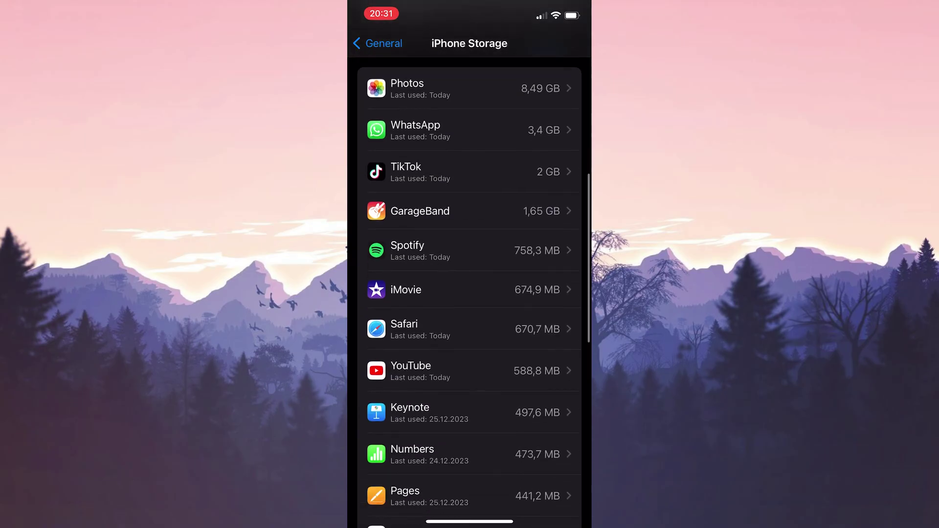
pyautogui.scroll(-1, 470, 293)
pyautogui.click(419, 274)
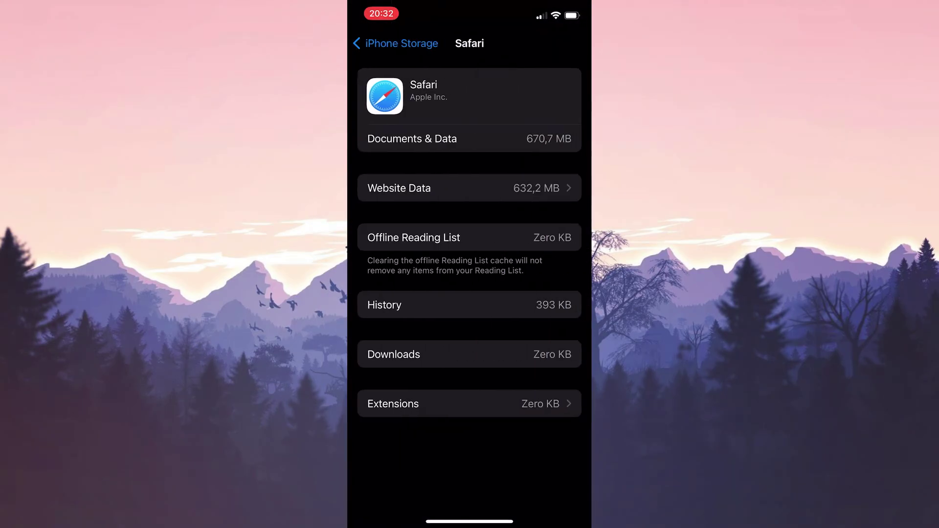
pyautogui.click(469, 189)
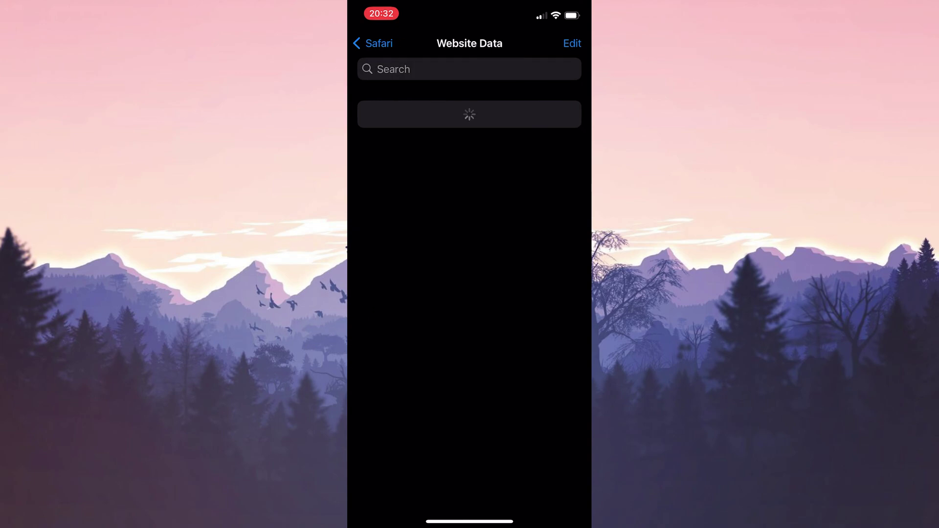
# Search website data for xbox and delete xbox.com, xboxab.com and xboxlive.com
pyautogui.click(470, 69)
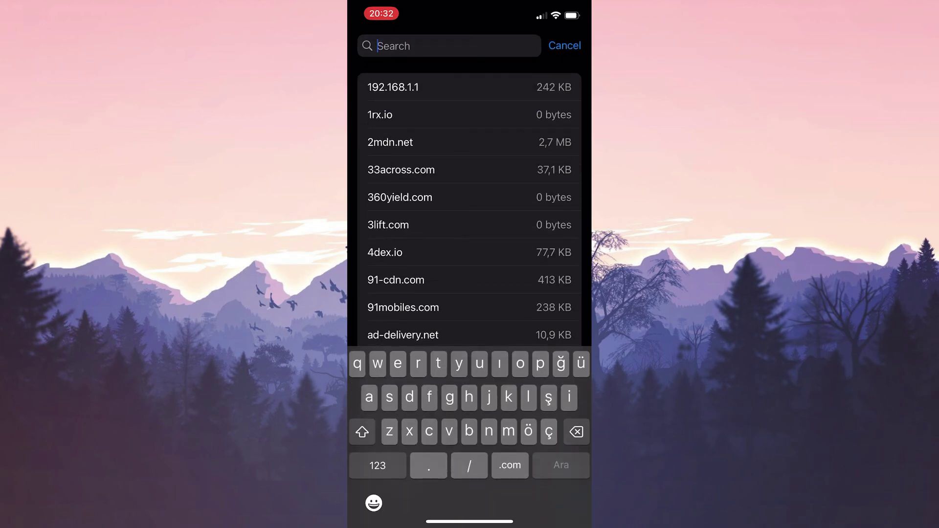
pyautogui.write('xbox')
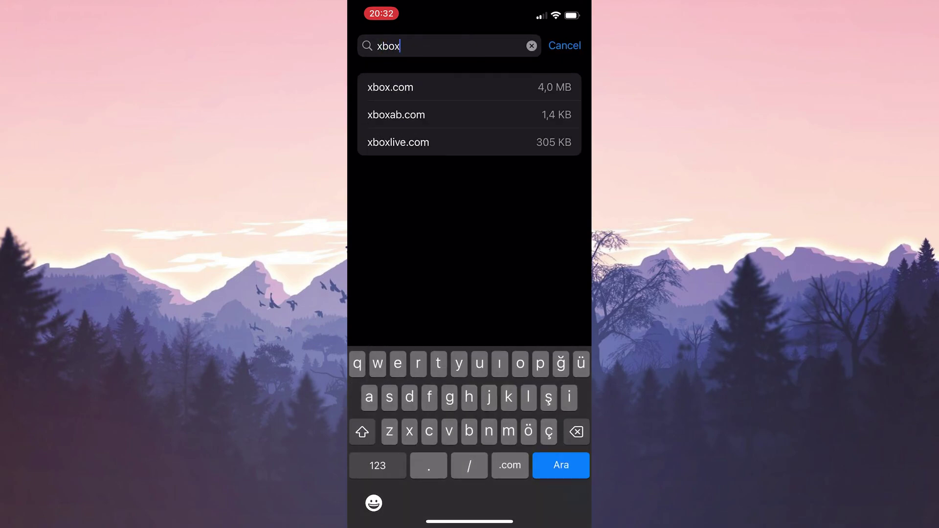
pyautogui.moveTo(513, 87); pyautogui.dragTo(411, 87)
pyautogui.click(558, 86)
pyautogui.moveTo(513, 87); pyautogui.dragTo(411, 86)
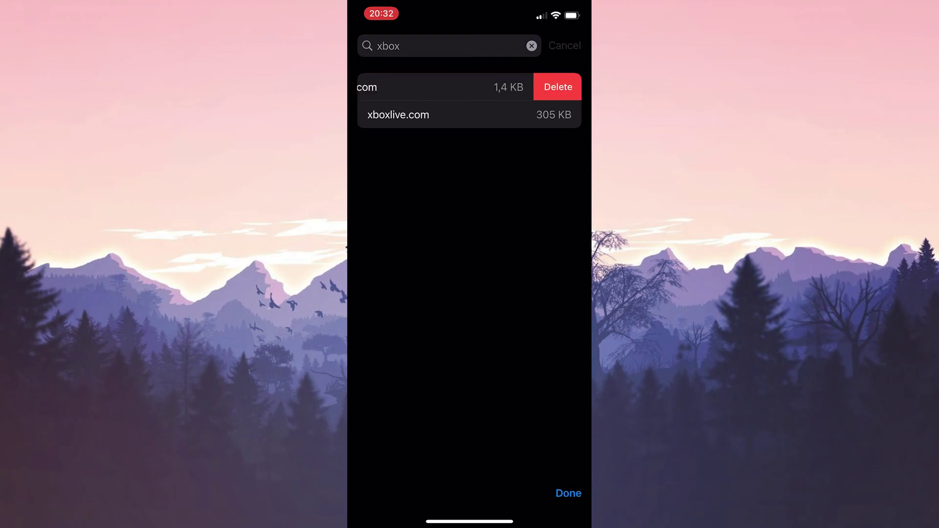
pyautogui.click(558, 87)
pyautogui.moveTo(514, 87); pyautogui.dragTo(411, 86)
pyautogui.click(558, 87)
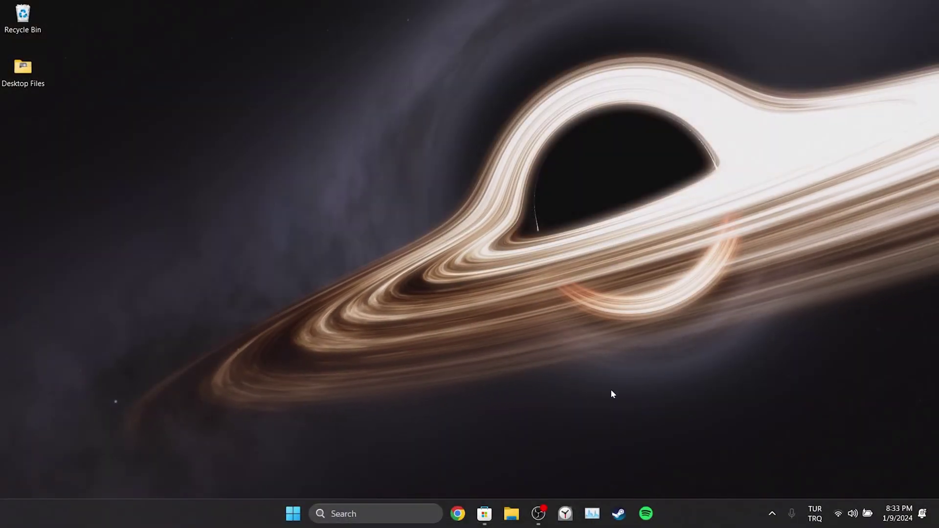
# Search Microsoft Store for xbox and launch the installed Xbox app from its page
pyautogui.click(484, 514)
pyautogui.click(411, 15)
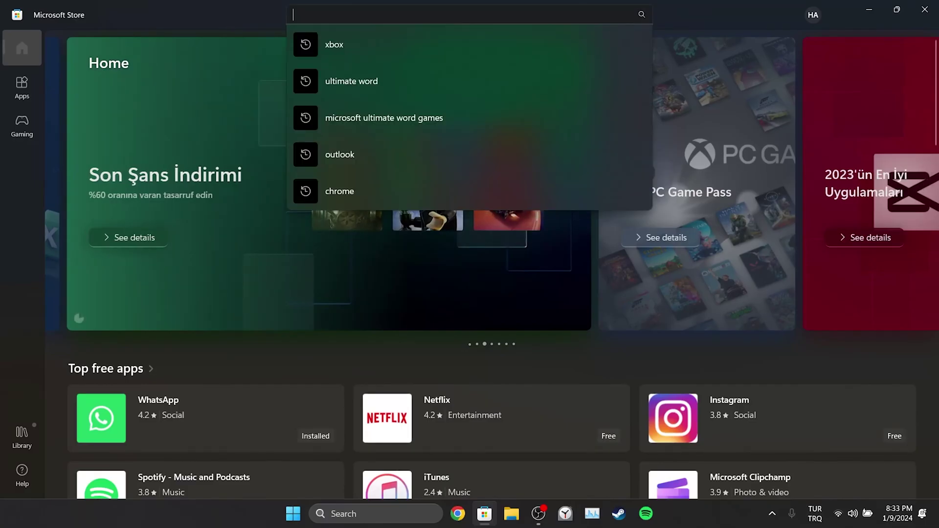
pyautogui.write('xbox')
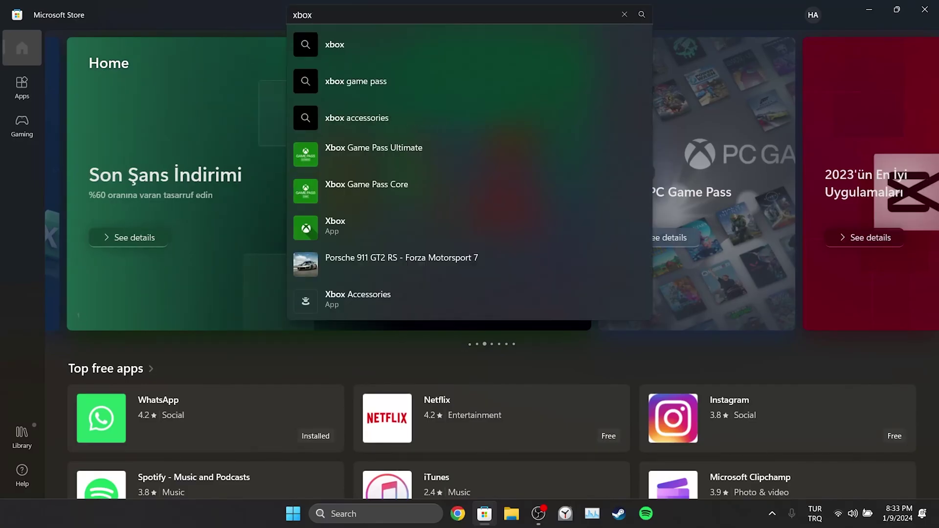
pyautogui.press('Return')
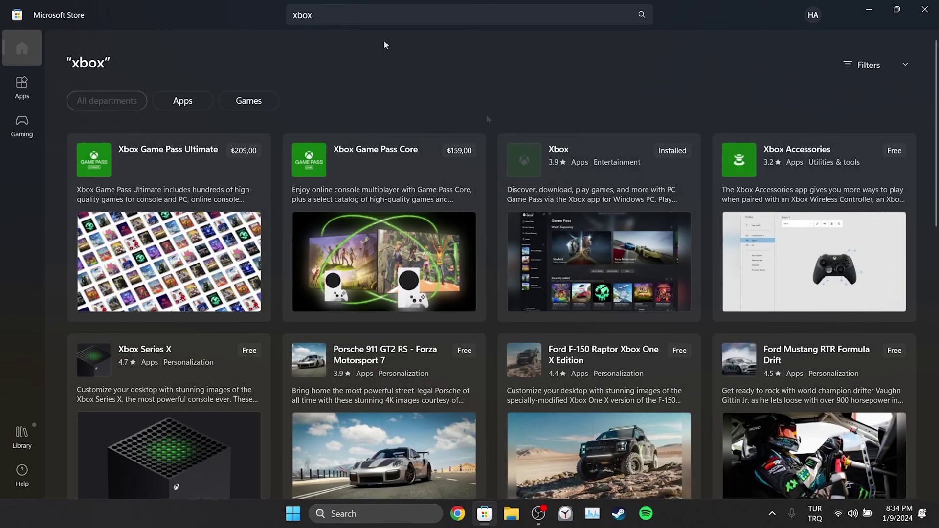
pyautogui.click(551, 164)
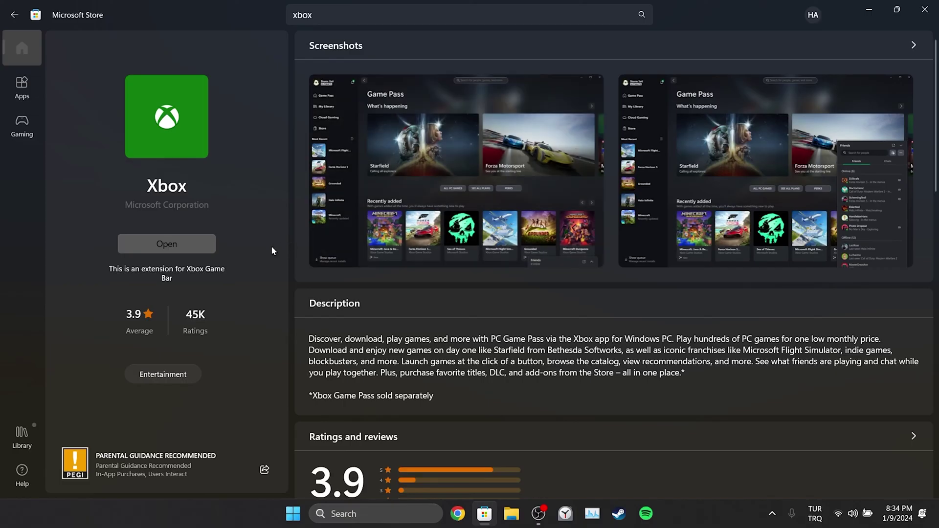
pyautogui.click(165, 245)
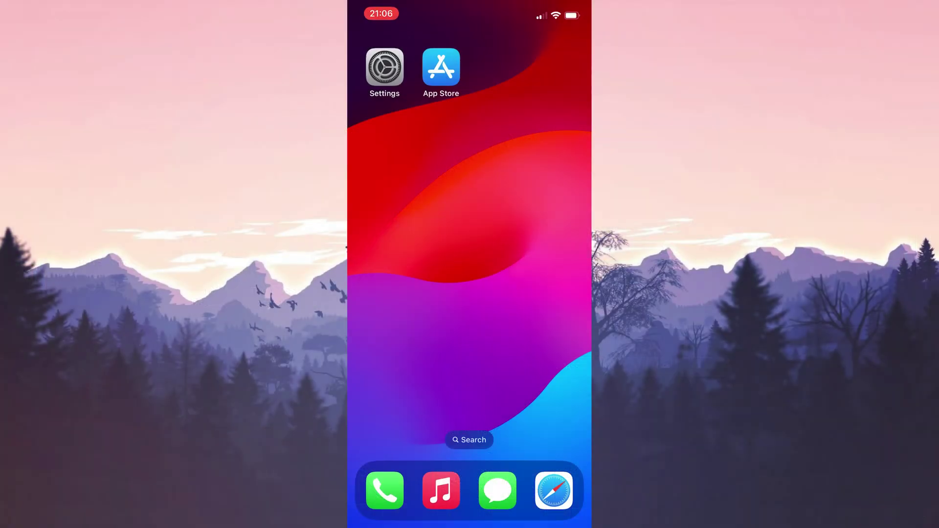
pyautogui.write('xb')
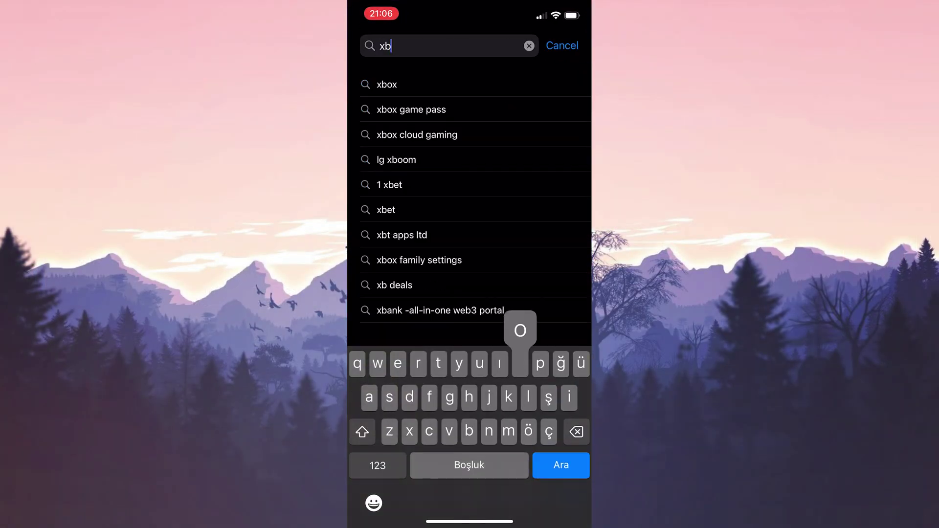
pyautogui.write('ox')
# Search the App Store for xbox, install Xbox Game Pass, and launch it
pyautogui.press('Return')
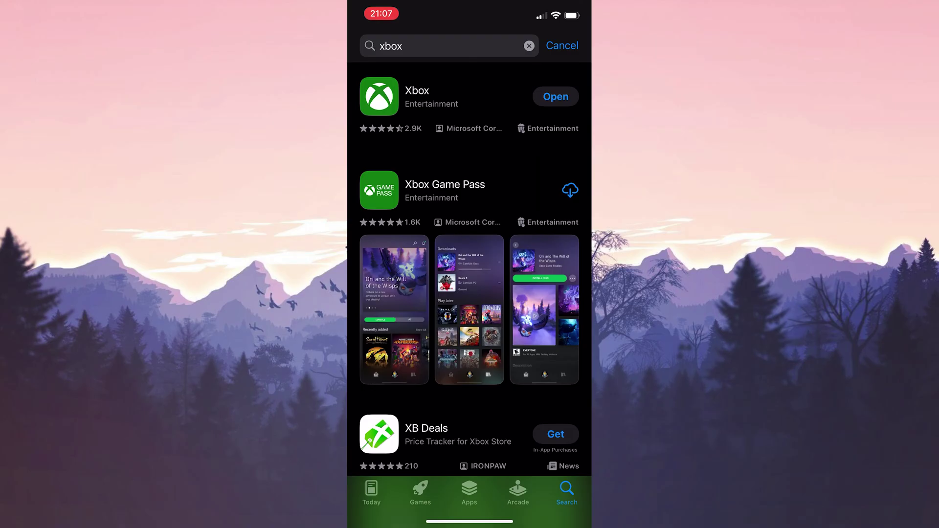
pyautogui.click(445, 189)
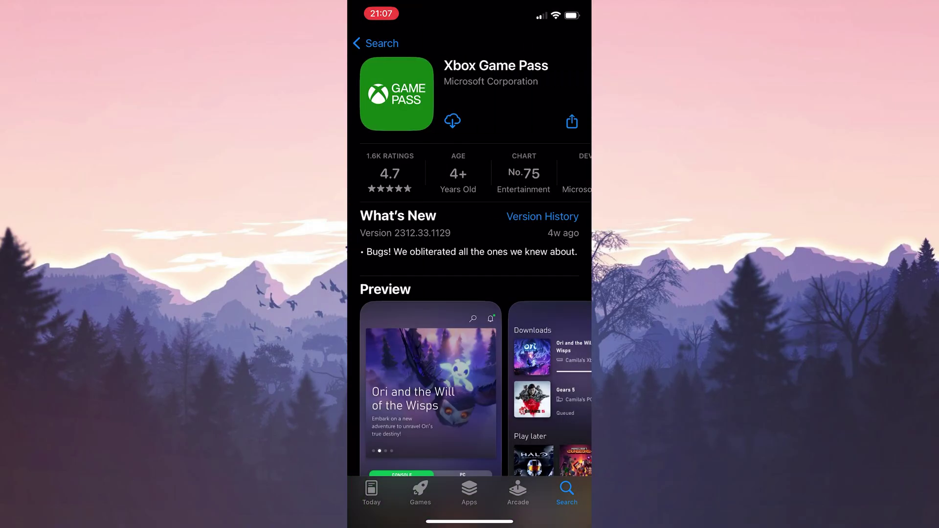
pyautogui.click(452, 120)
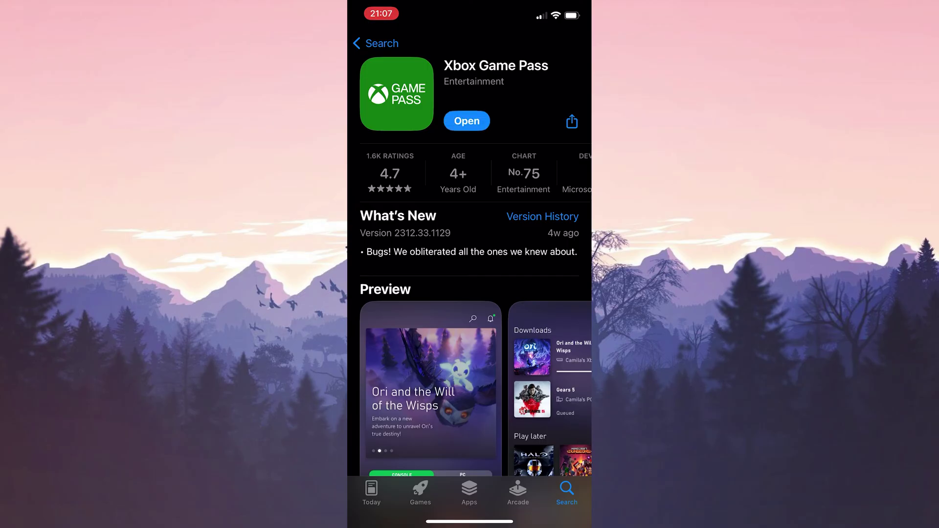
pyautogui.click(466, 120)
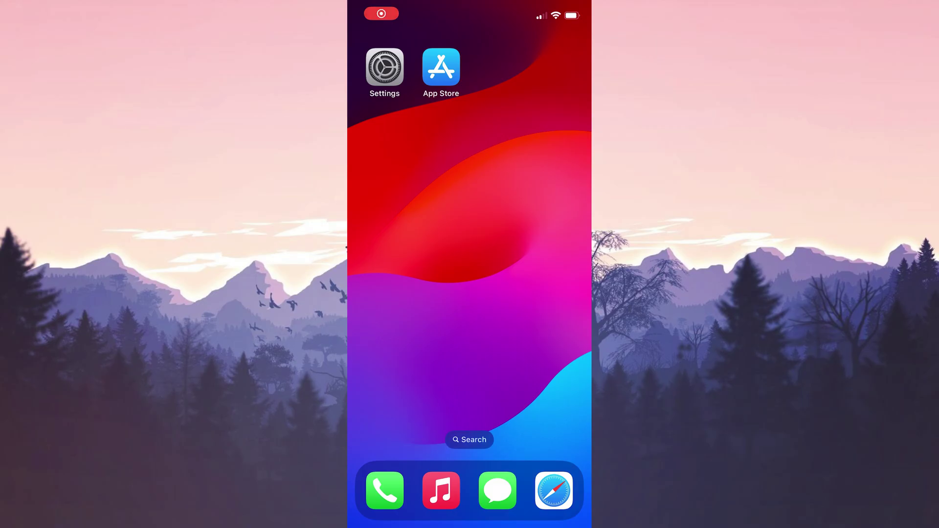
# From Safari's Xbox Status page, begin an outage report for Cloud gaming
pyautogui.click(554, 491)
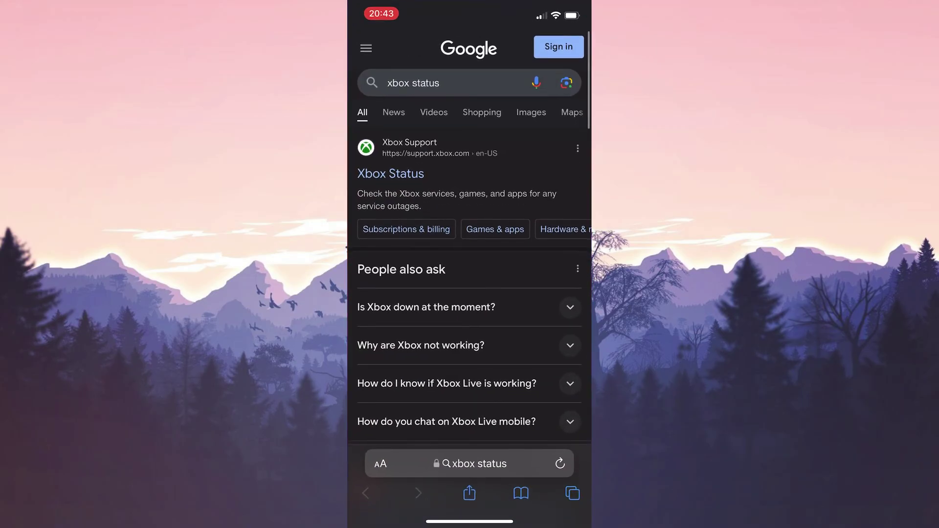
pyautogui.click(391, 173)
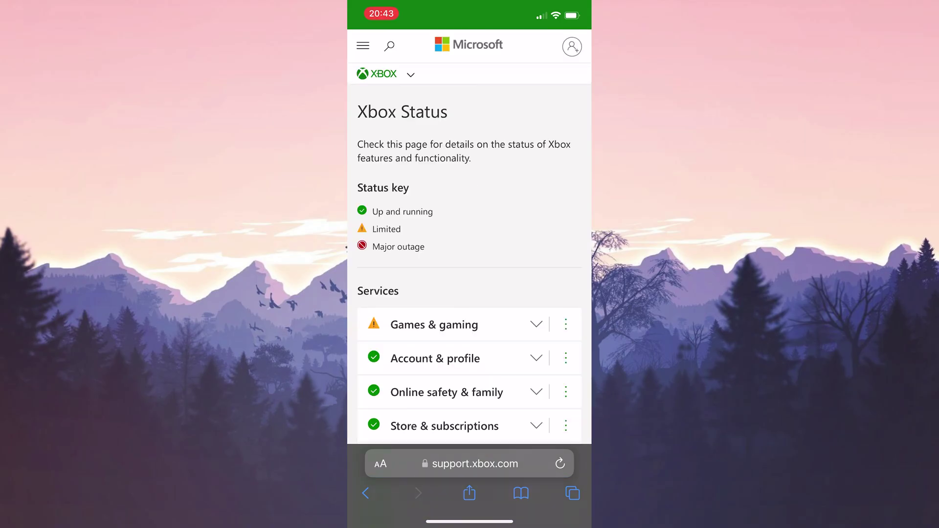
pyautogui.scroll(-10, 470, 294)
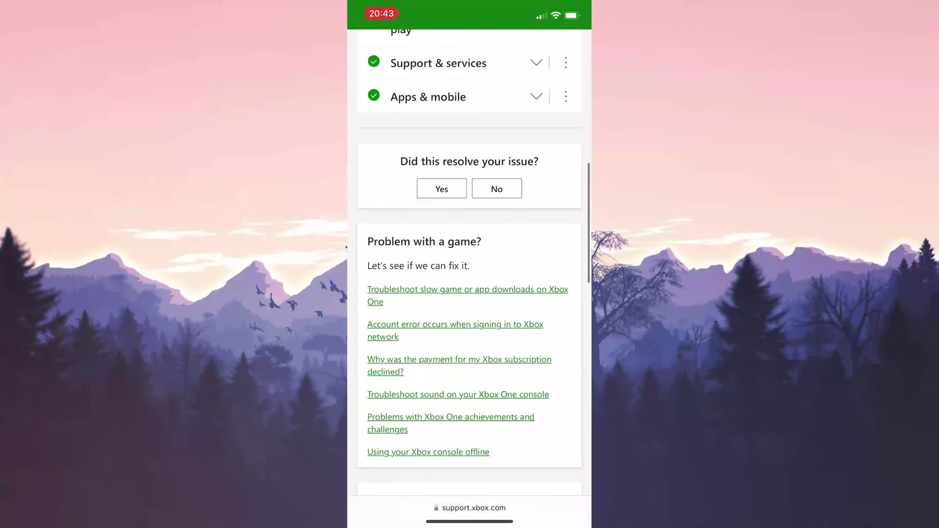
pyautogui.click(394, 355)
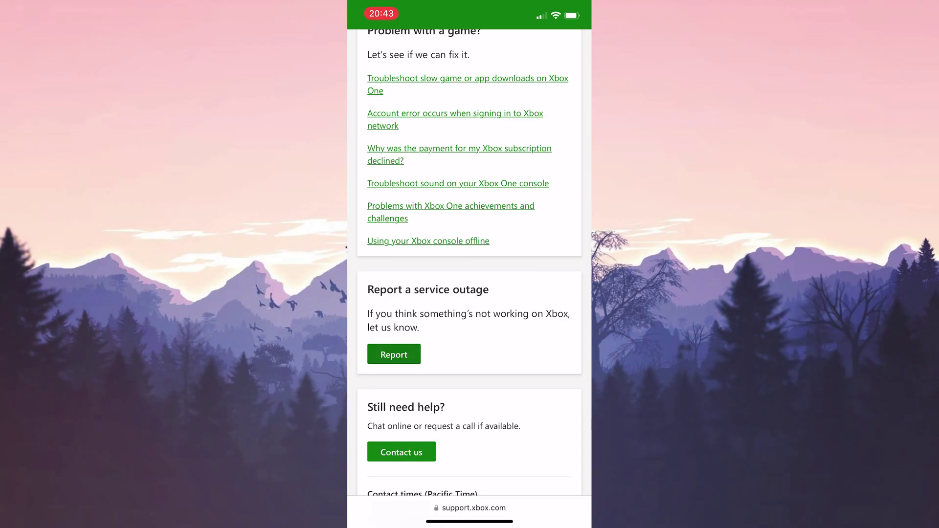
pyautogui.click(434, 347)
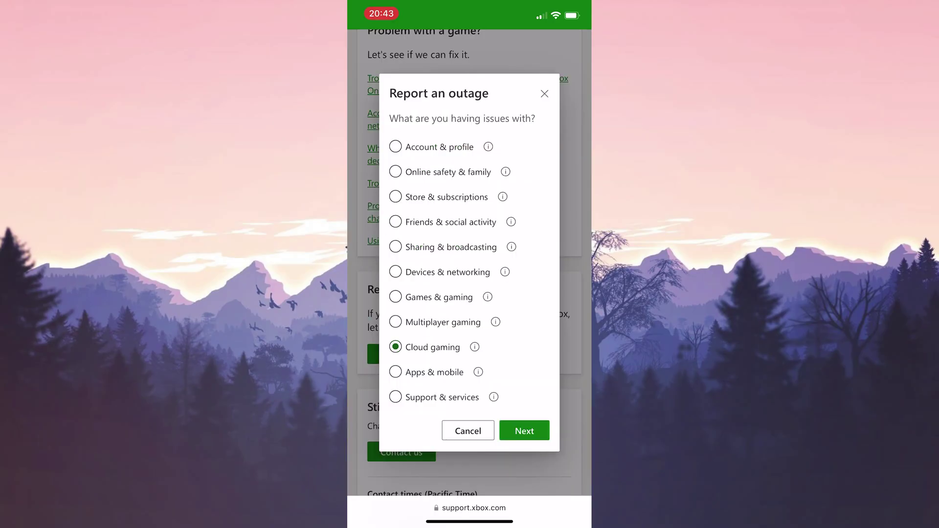
pyautogui.click(524, 431)
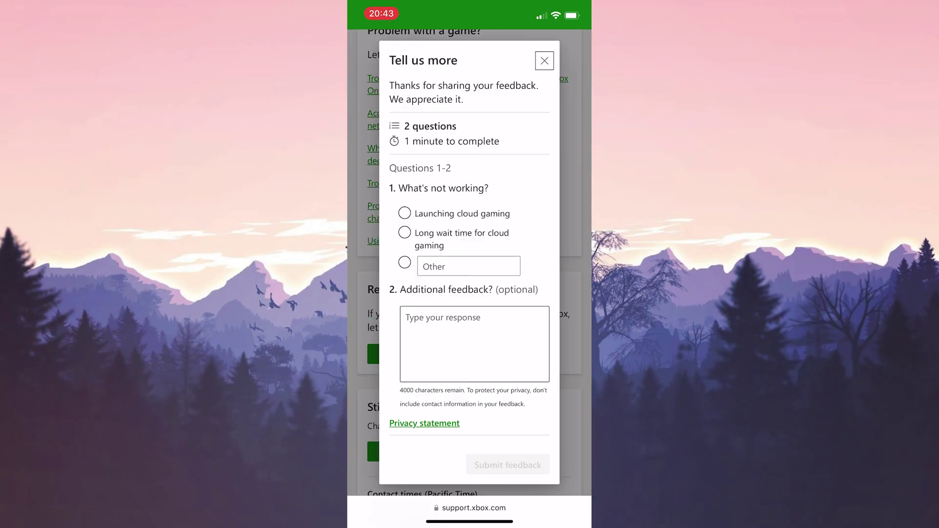
# Report that launching cloud gaming fails, paste the error text, and submit the feedback
pyautogui.click(405, 213)
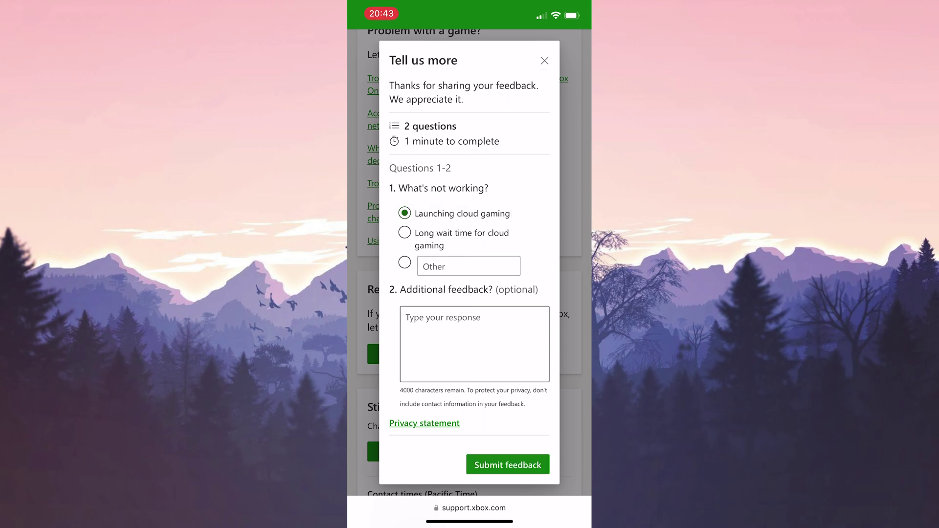
pyautogui.click(474, 343)
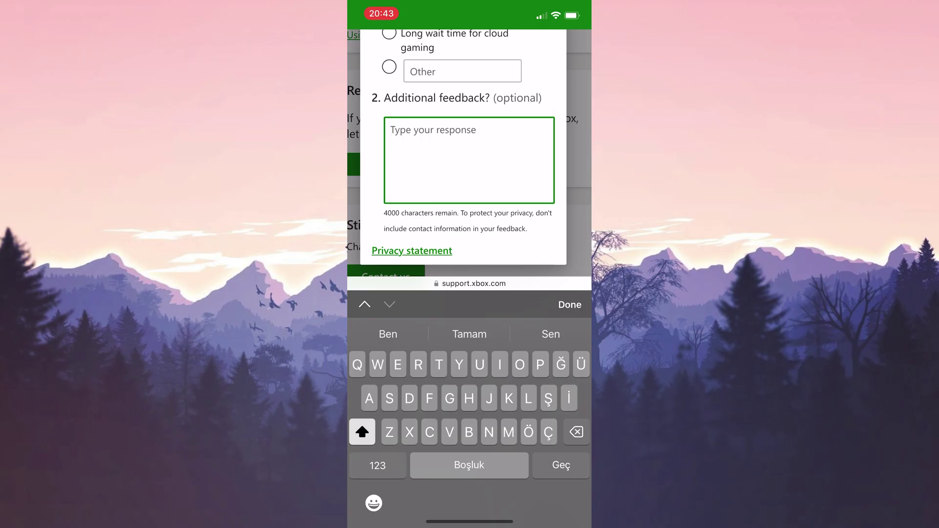
pyautogui.click(411, 176)
pyautogui.click(379, 157)
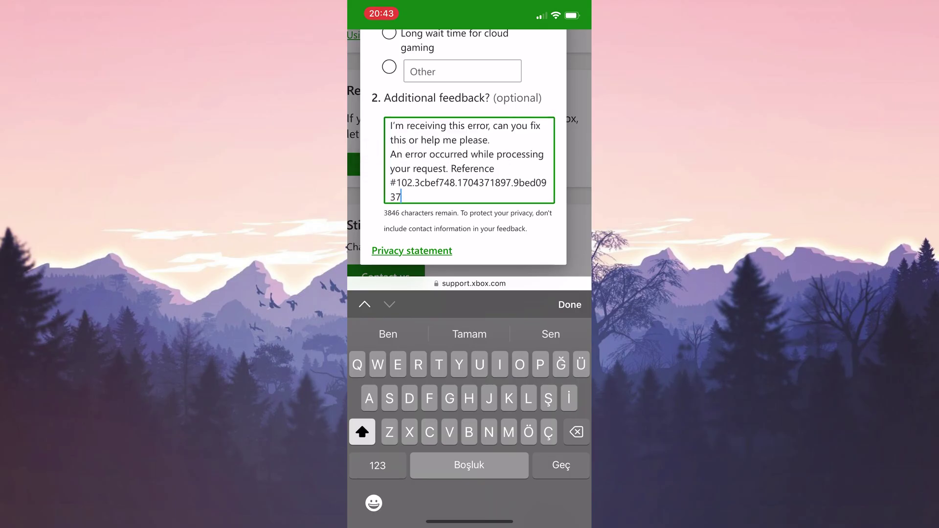
pyautogui.click(570, 304)
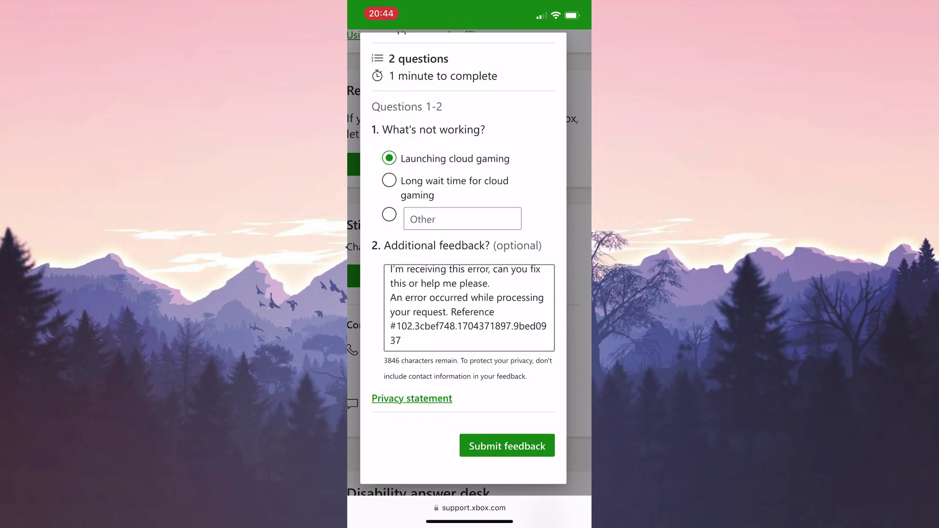
pyautogui.click(507, 445)
pyautogui.moveTo(469, 521); pyautogui.dragTo(470, 294)
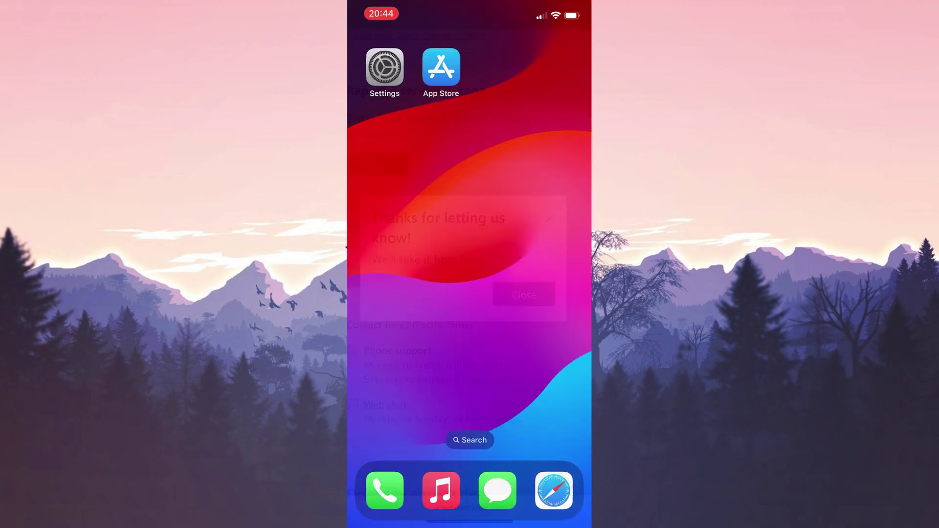